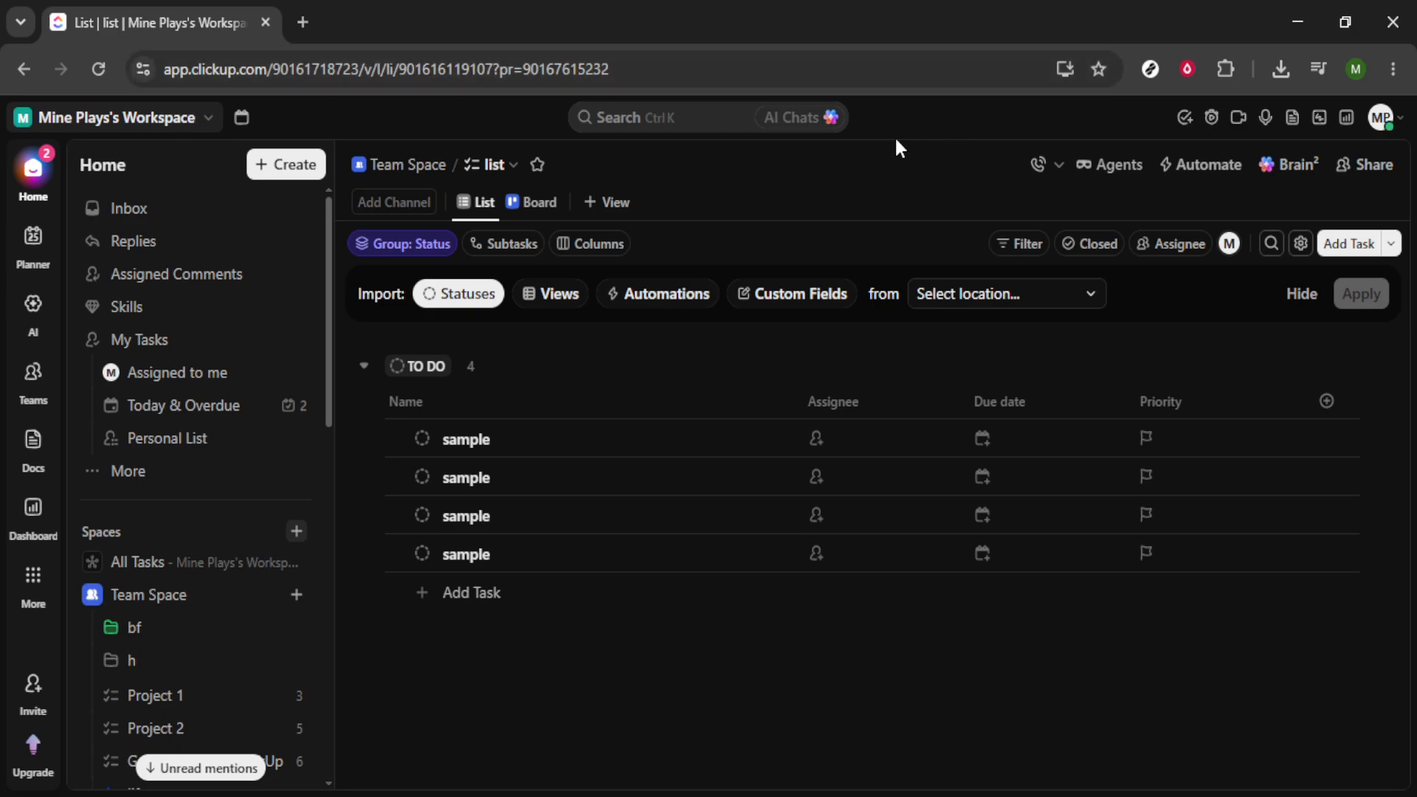
Show the '+ View' choices (List, Calendar, Board) for adding a new view to the list.
{"action": "left_click", "coordinate": [601, 202]}
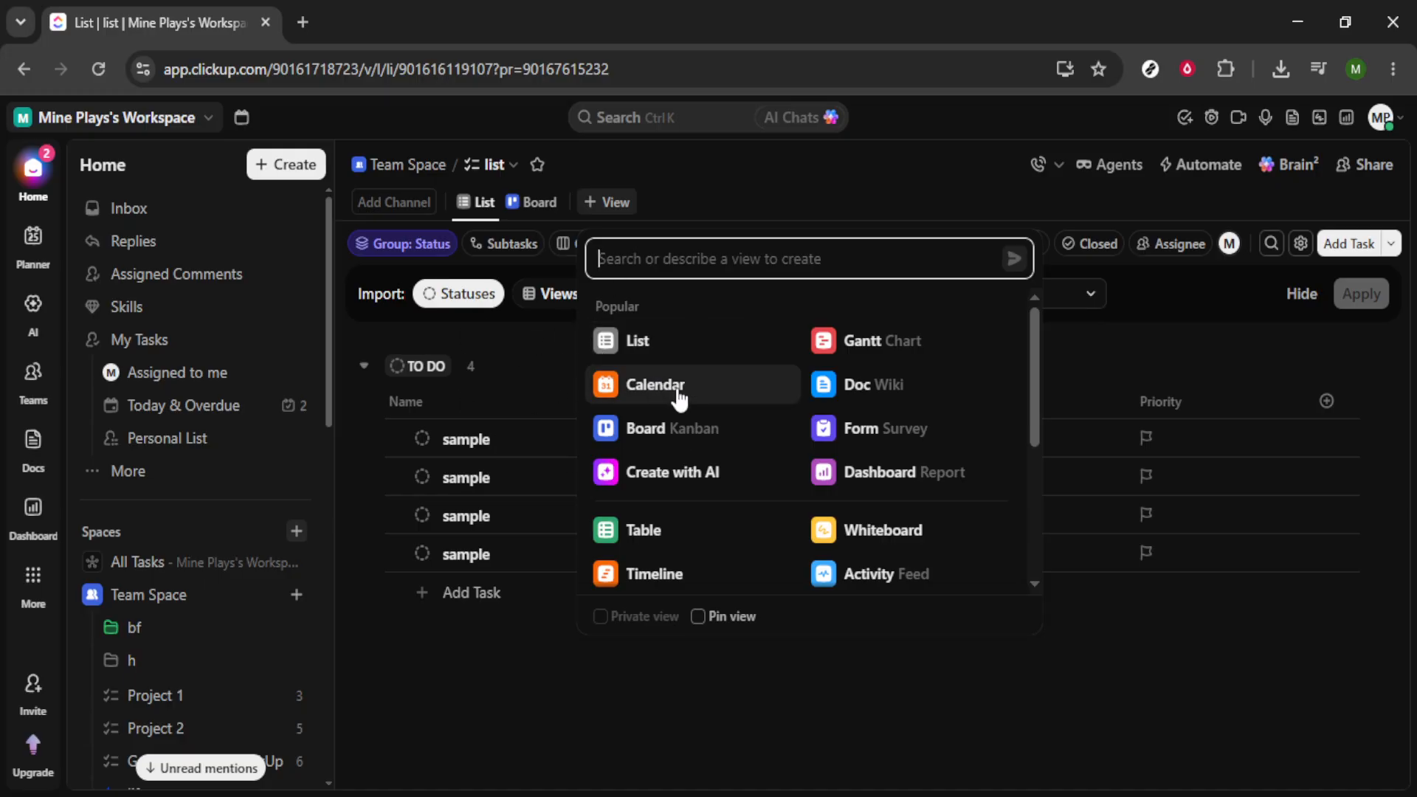
{"action": "scroll", "coordinate": [665, 398], "scroll_direction": "down", "scroll_amount": 2}
{"action": "scroll", "coordinate": [674, 399], "scroll_direction": "up", "scroll_amount": 2}
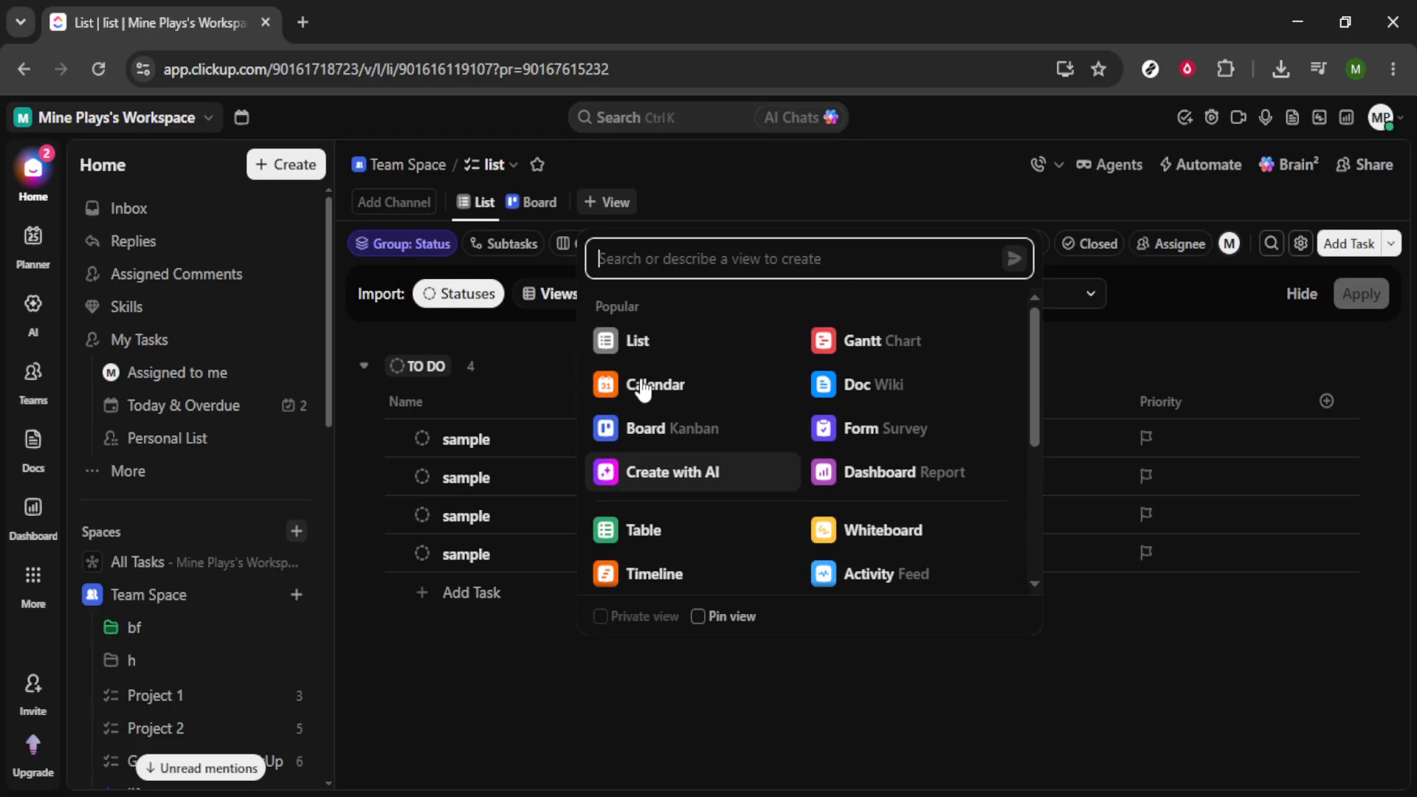
{"action": "left_click", "coordinate": [711, 679]}
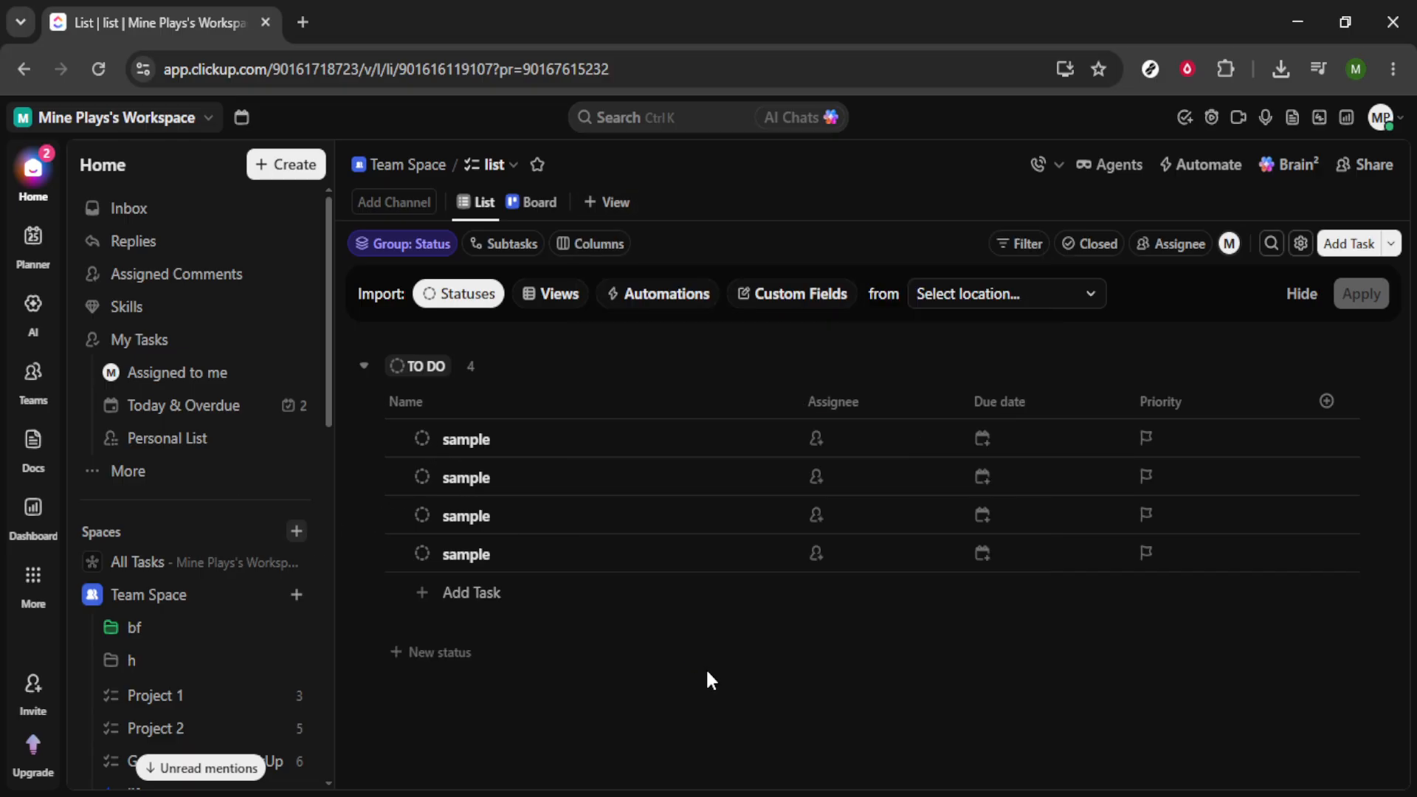
{"action": "left_click", "coordinate": [615, 207]}
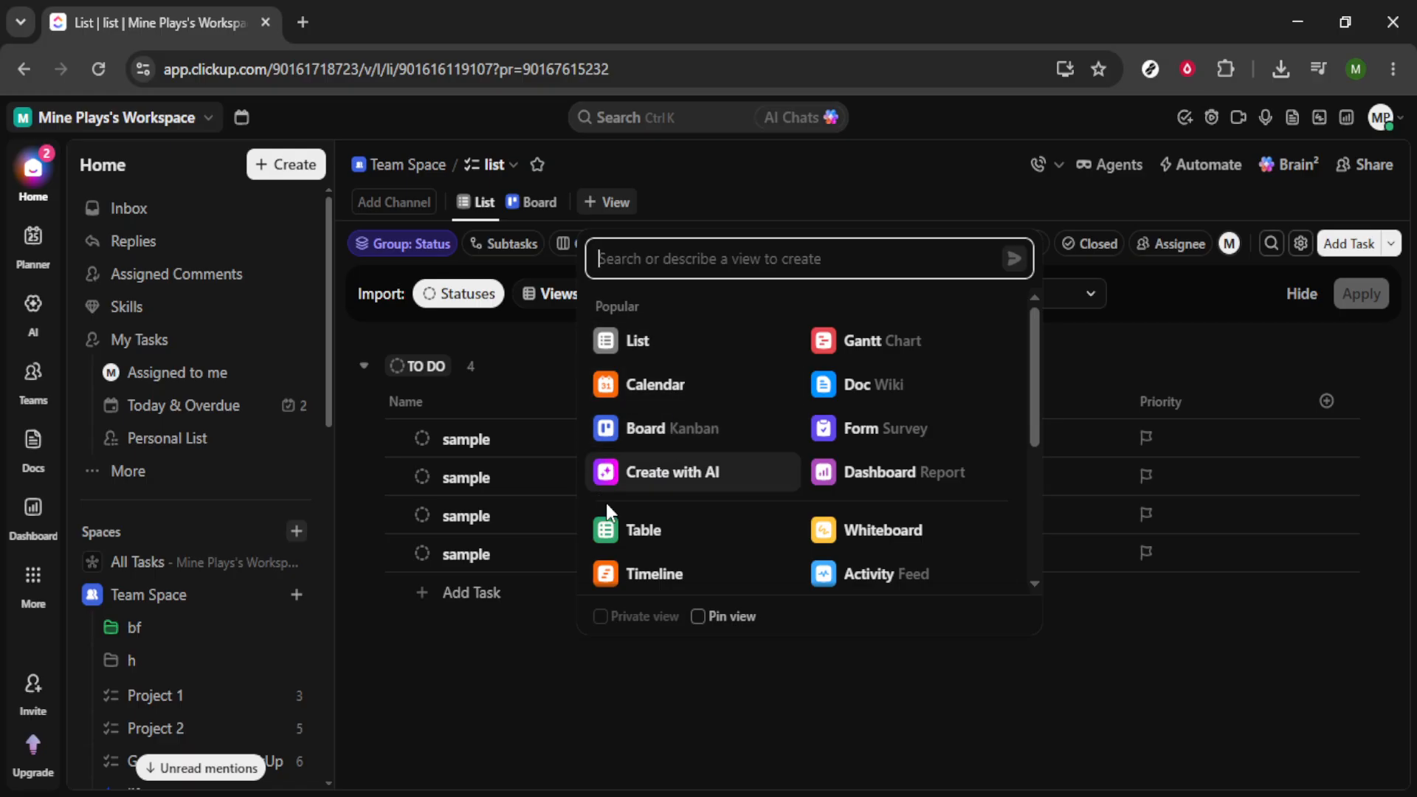
Add a Board (Kanban) view and rename it from 'Board' to 'kevin elevin'.
{"action": "left_click", "coordinate": [691, 431]}
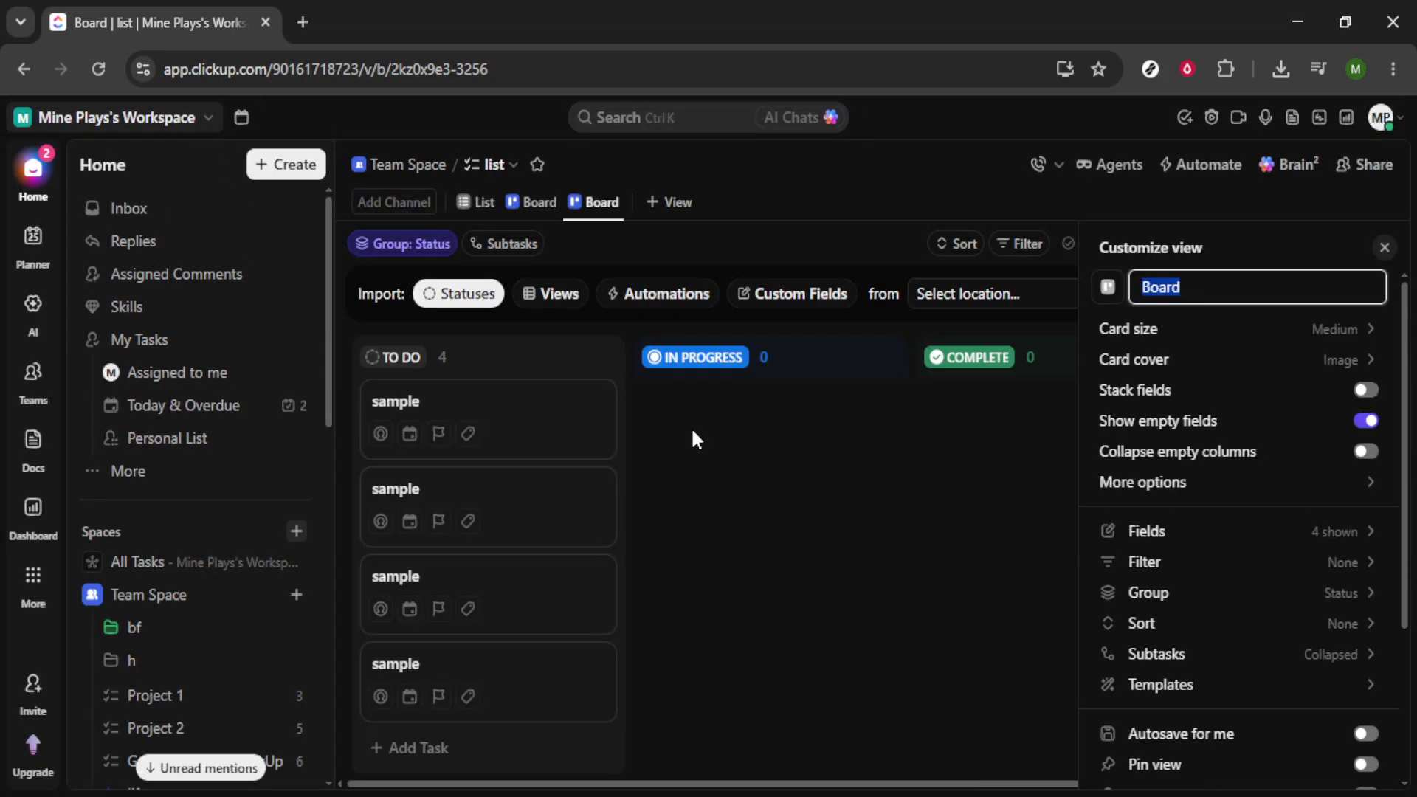
{"action": "key", "text": "BackSpace"}
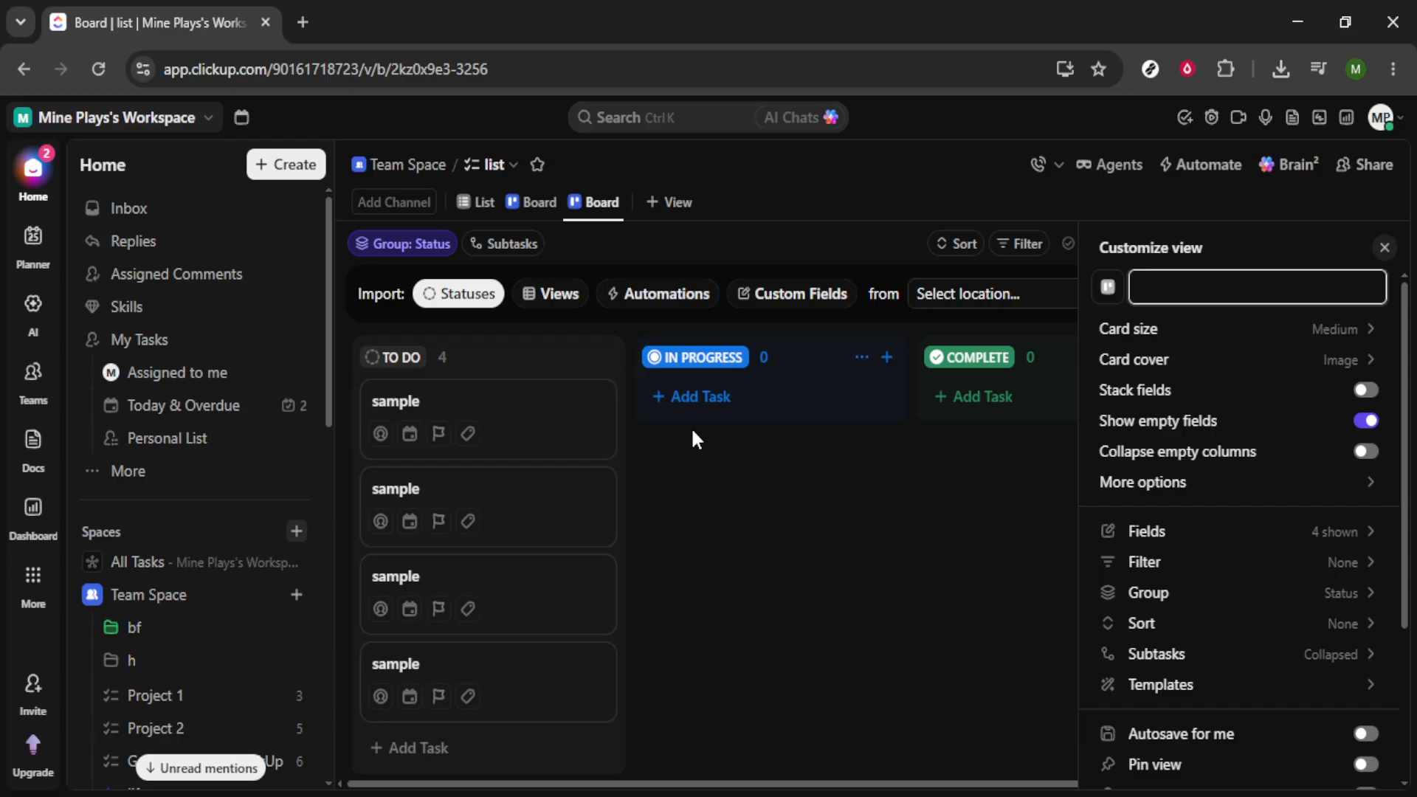
{"action": "type", "text": "kevin elevin"}
{"action": "left_click", "coordinate": [1013, 481]}
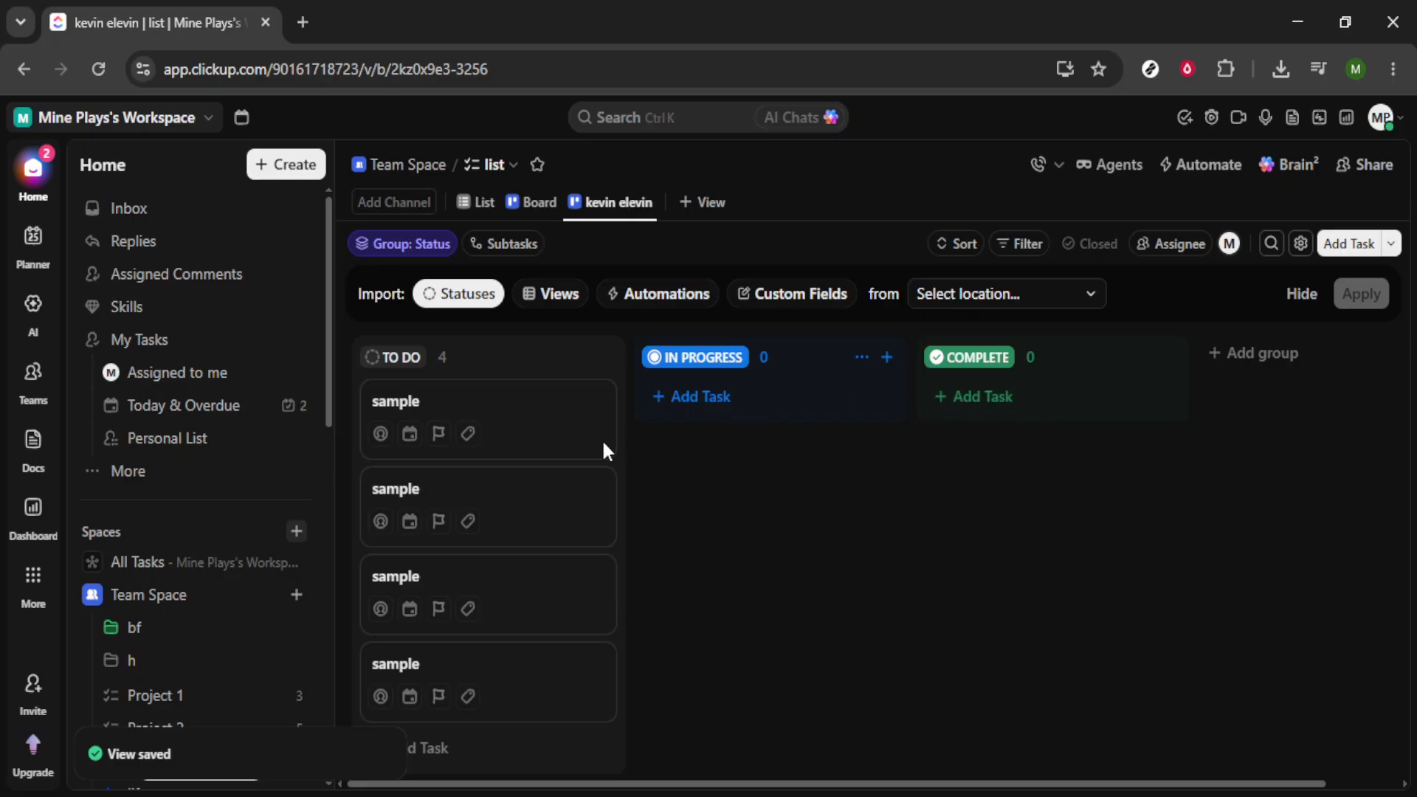
Move two To Do sample tasks into In Progress and one into Complete.
{"action": "left_click_drag", "start_coordinate": [509, 434], "coordinate": [642, 421]}
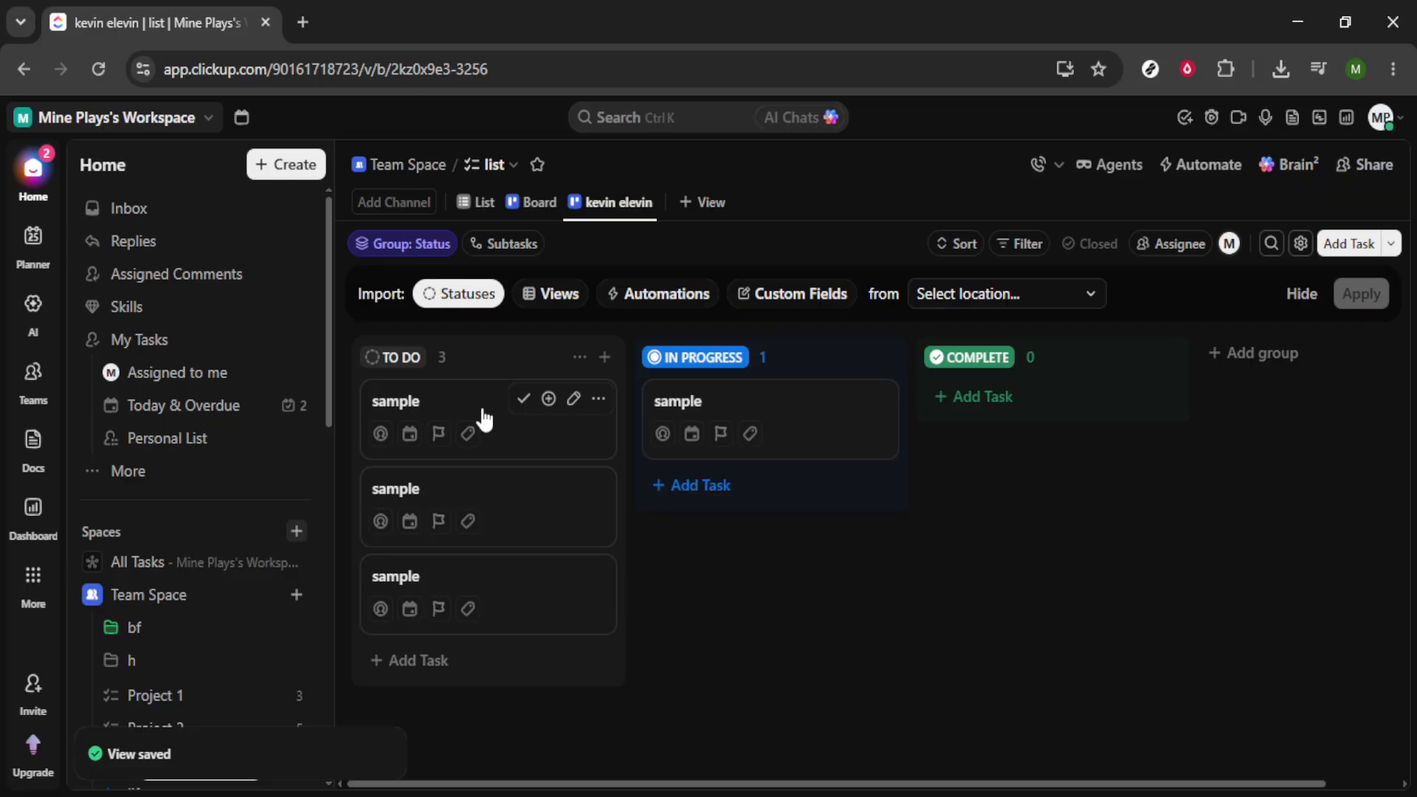
{"action": "left_click_drag", "start_coordinate": [556, 443], "coordinate": [1078, 395]}
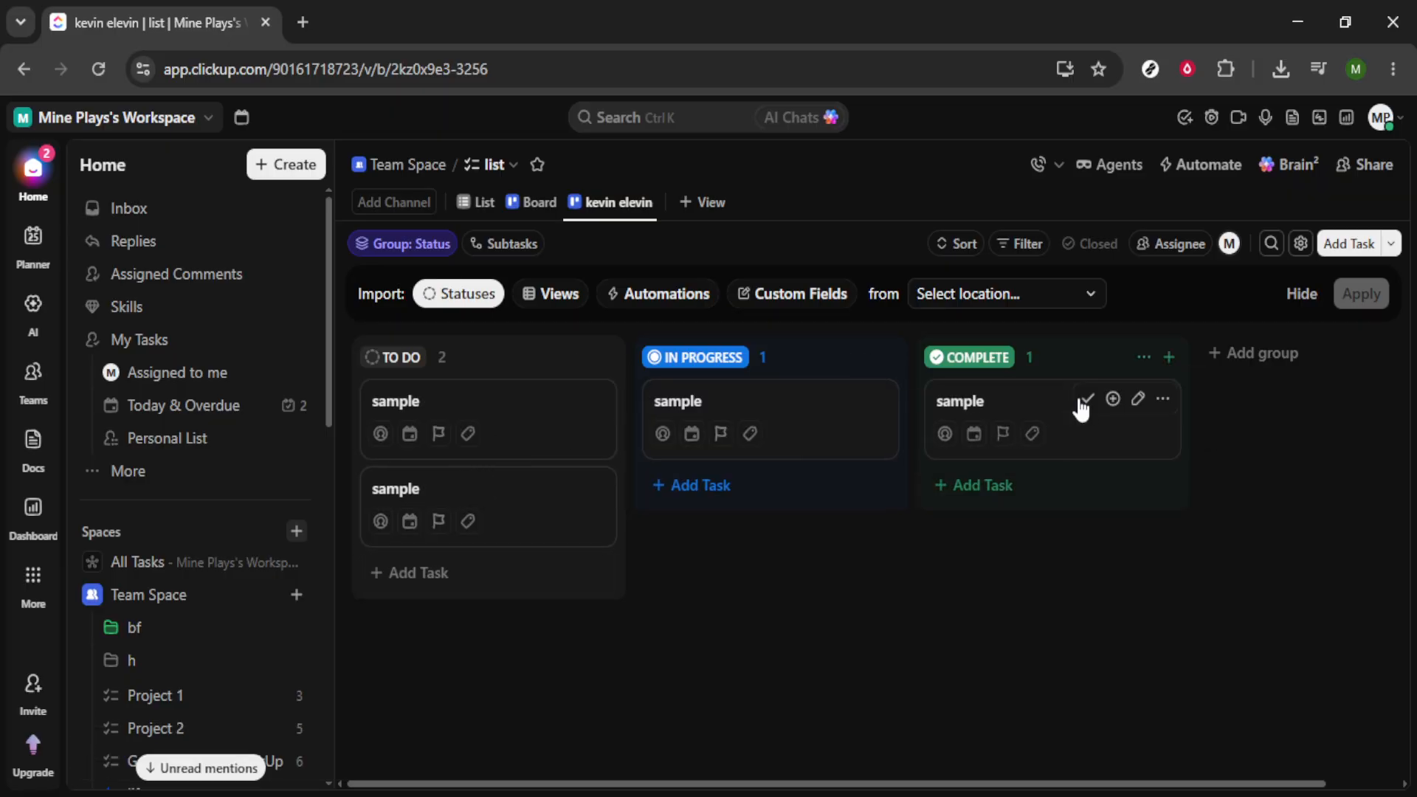
{"action": "left_click_drag", "start_coordinate": [541, 430], "coordinate": [772, 496]}
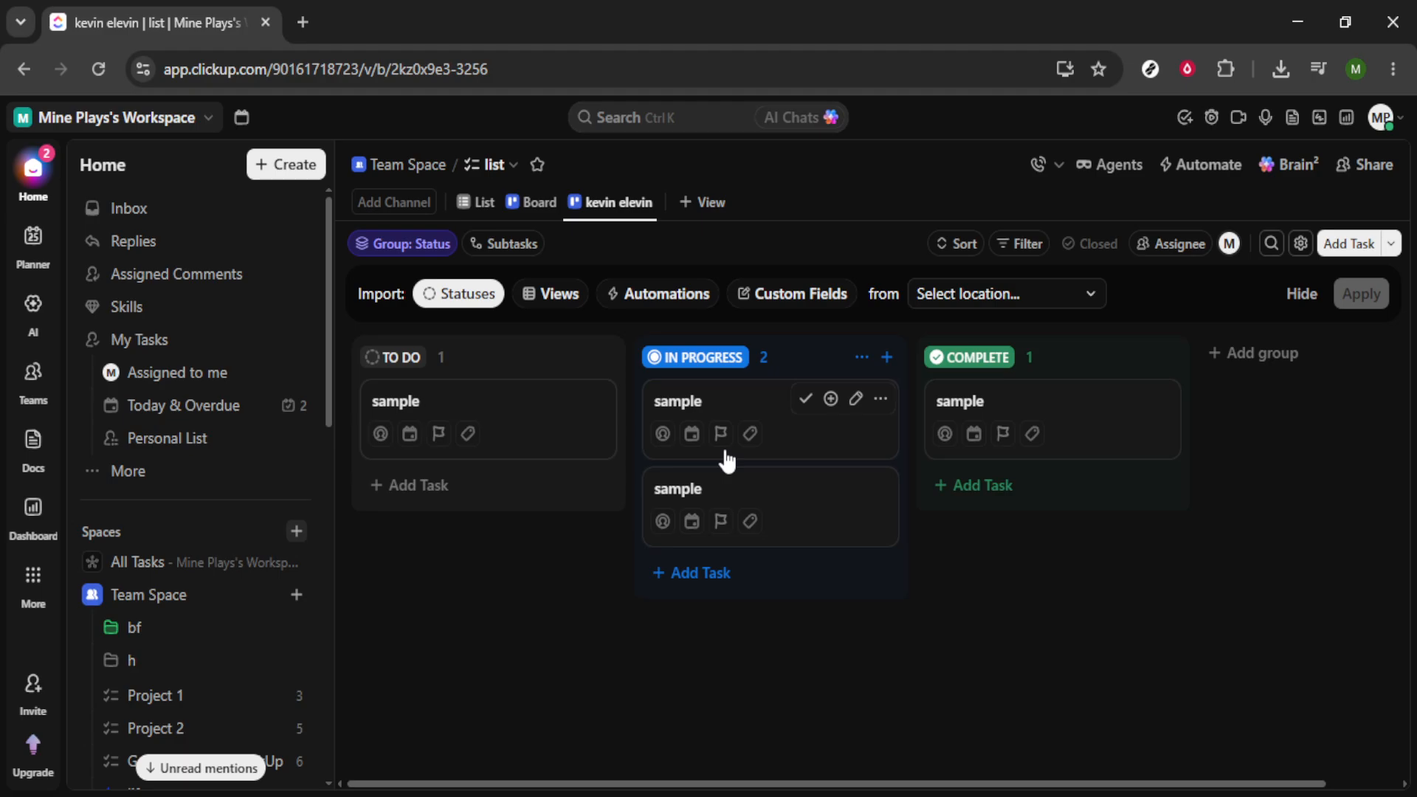
Add a new 'finialize' status column, saved for this list only.
{"action": "left_click", "coordinate": [1263, 363]}
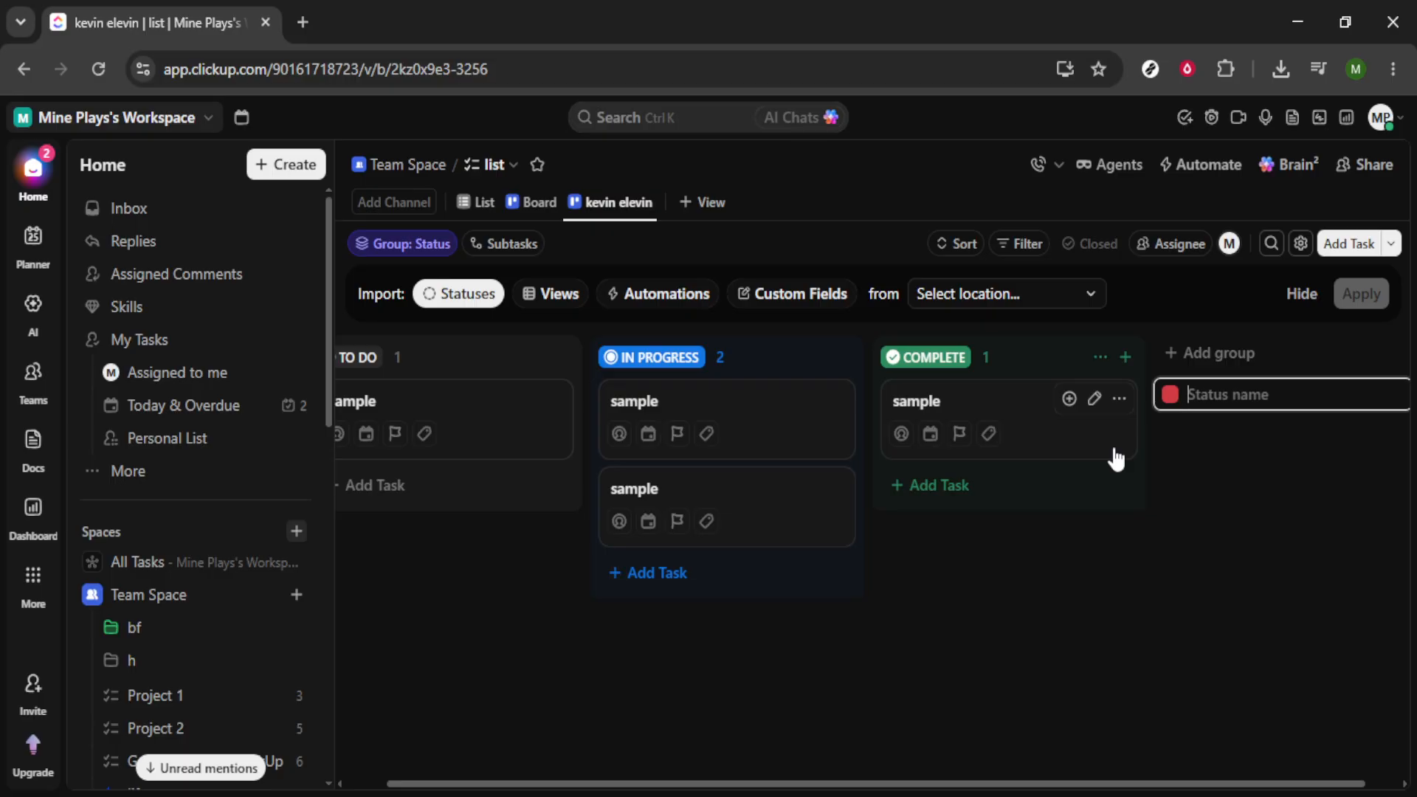
{"action": "type", "text": "fini"}
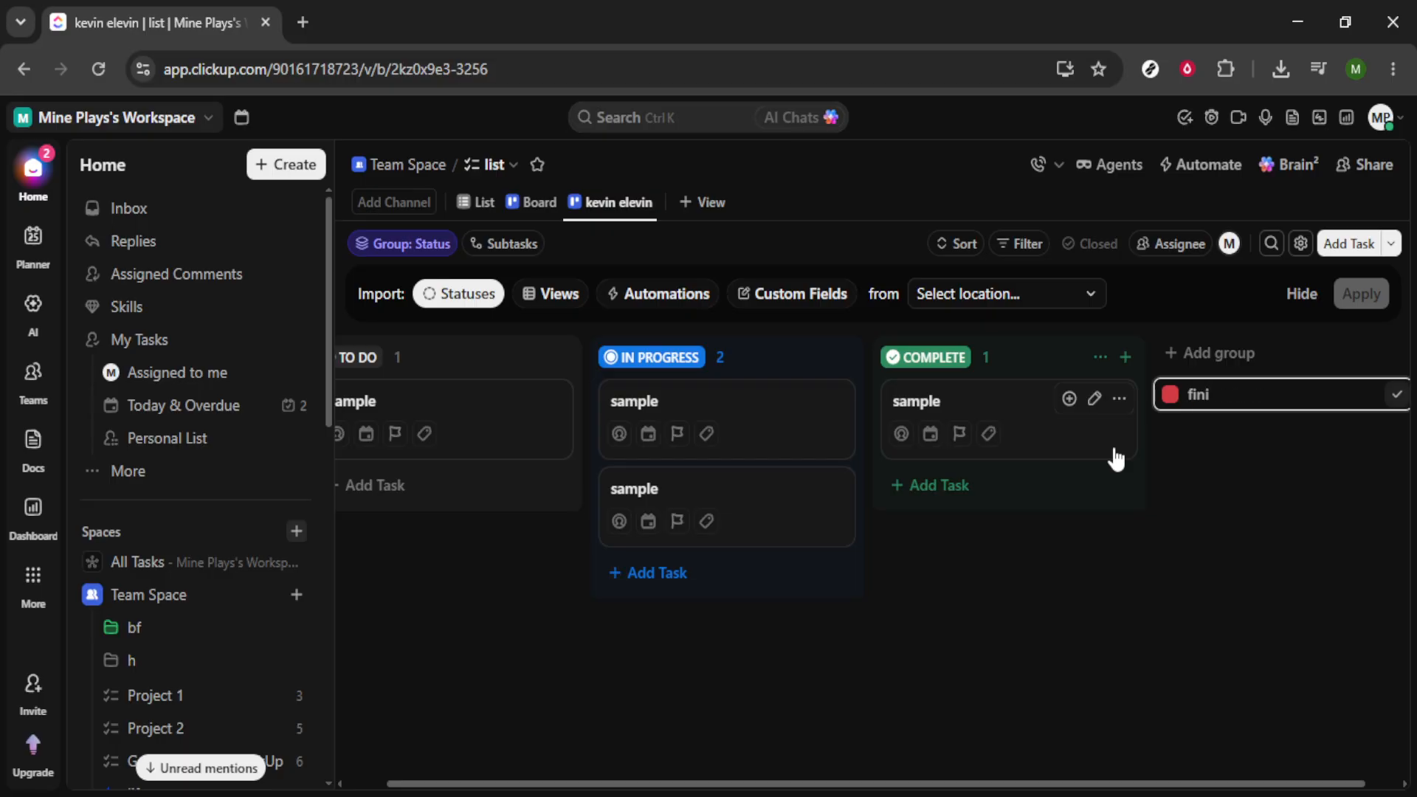
{"action": "type", "text": "alize"}
{"action": "key", "text": "Return"}
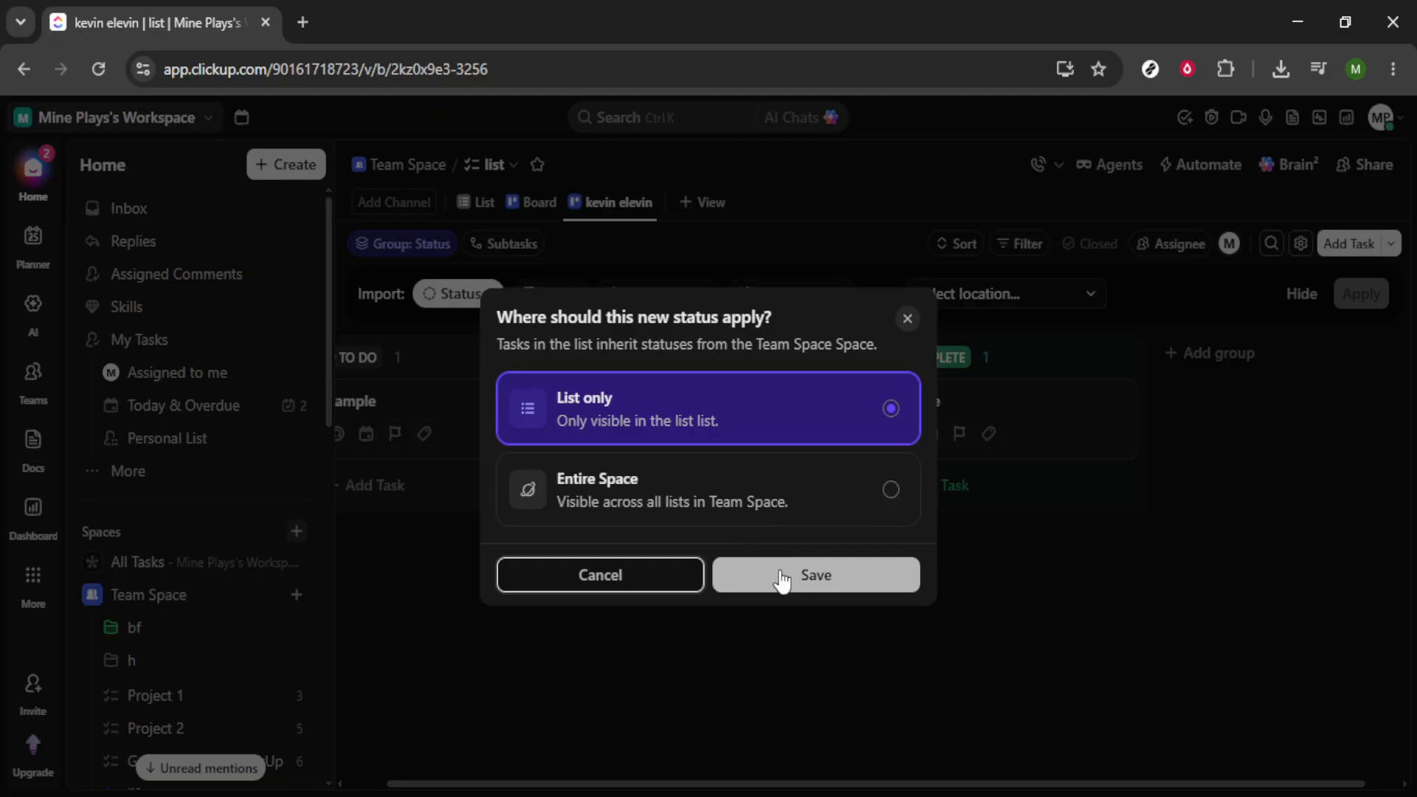
{"action": "left_click", "coordinate": [783, 578]}
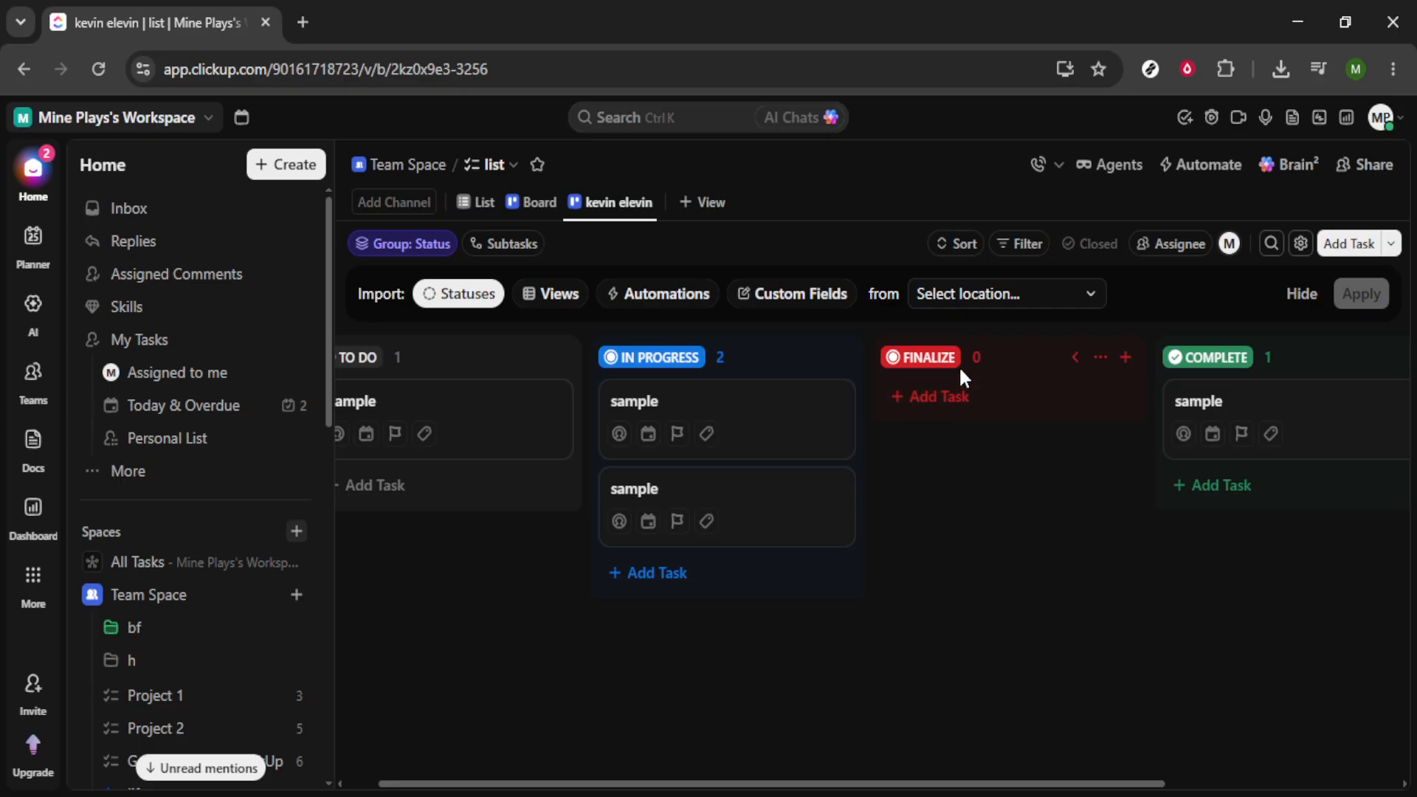
Move the last To Do sample task into the Finalize column.
{"action": "scroll", "coordinate": [1129, 364], "scroll_direction": "left", "scroll_amount": 1}
{"action": "scroll", "coordinate": [1107, 364], "scroll_direction": "right", "scroll_amount": 2}
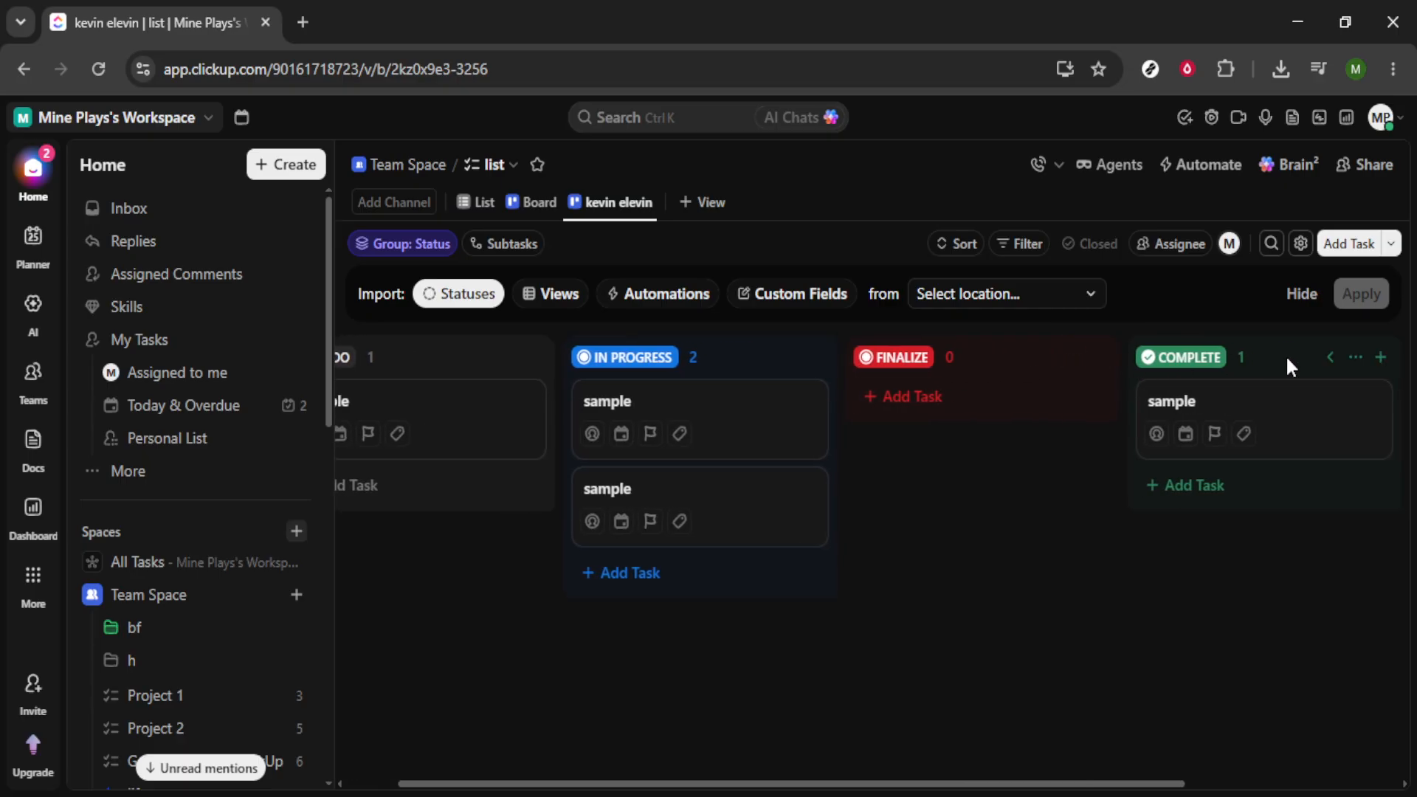
{"action": "scroll", "coordinate": [1254, 355], "scroll_direction": "right", "scroll_amount": 2}
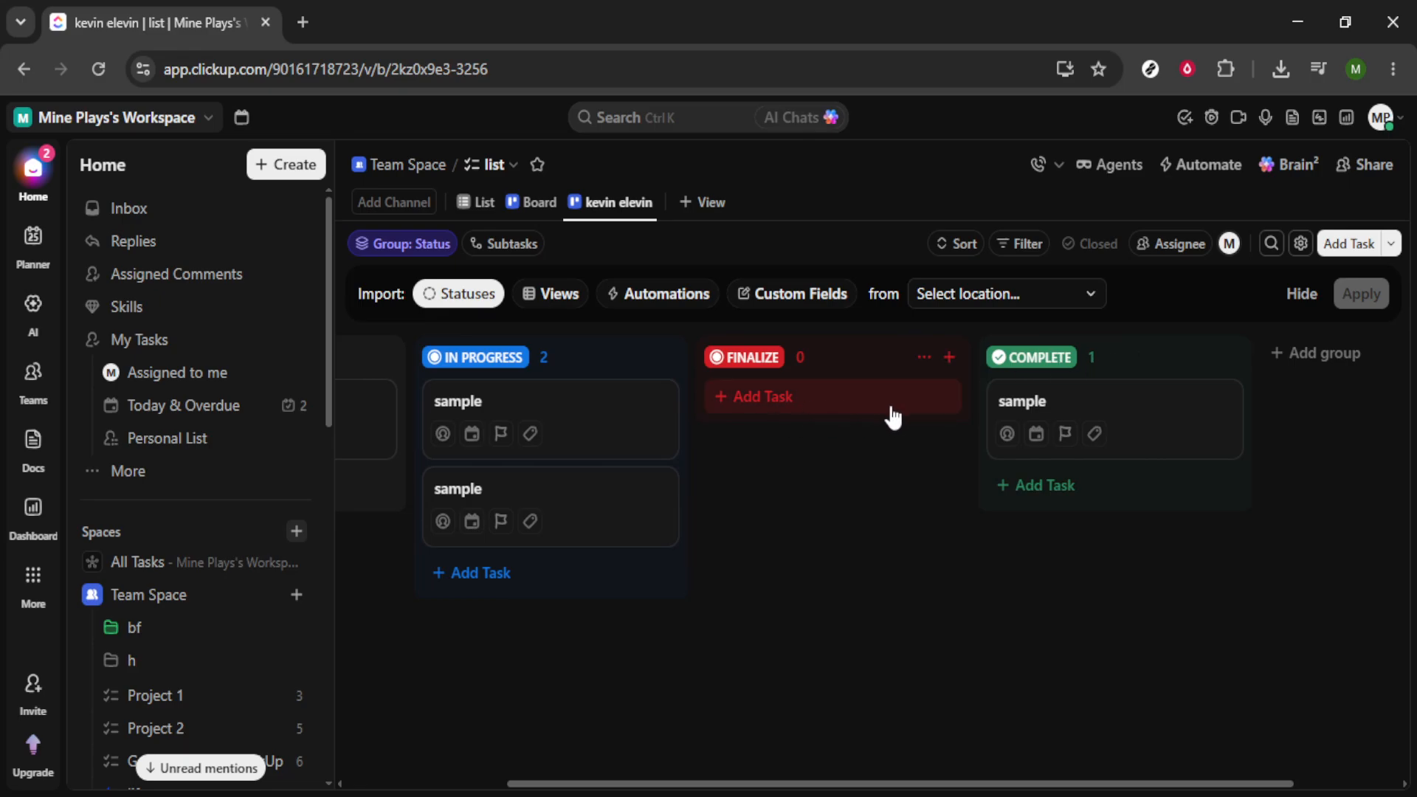
{"action": "scroll", "coordinate": [893, 417], "scroll_direction": "left", "scroll_amount": 3}
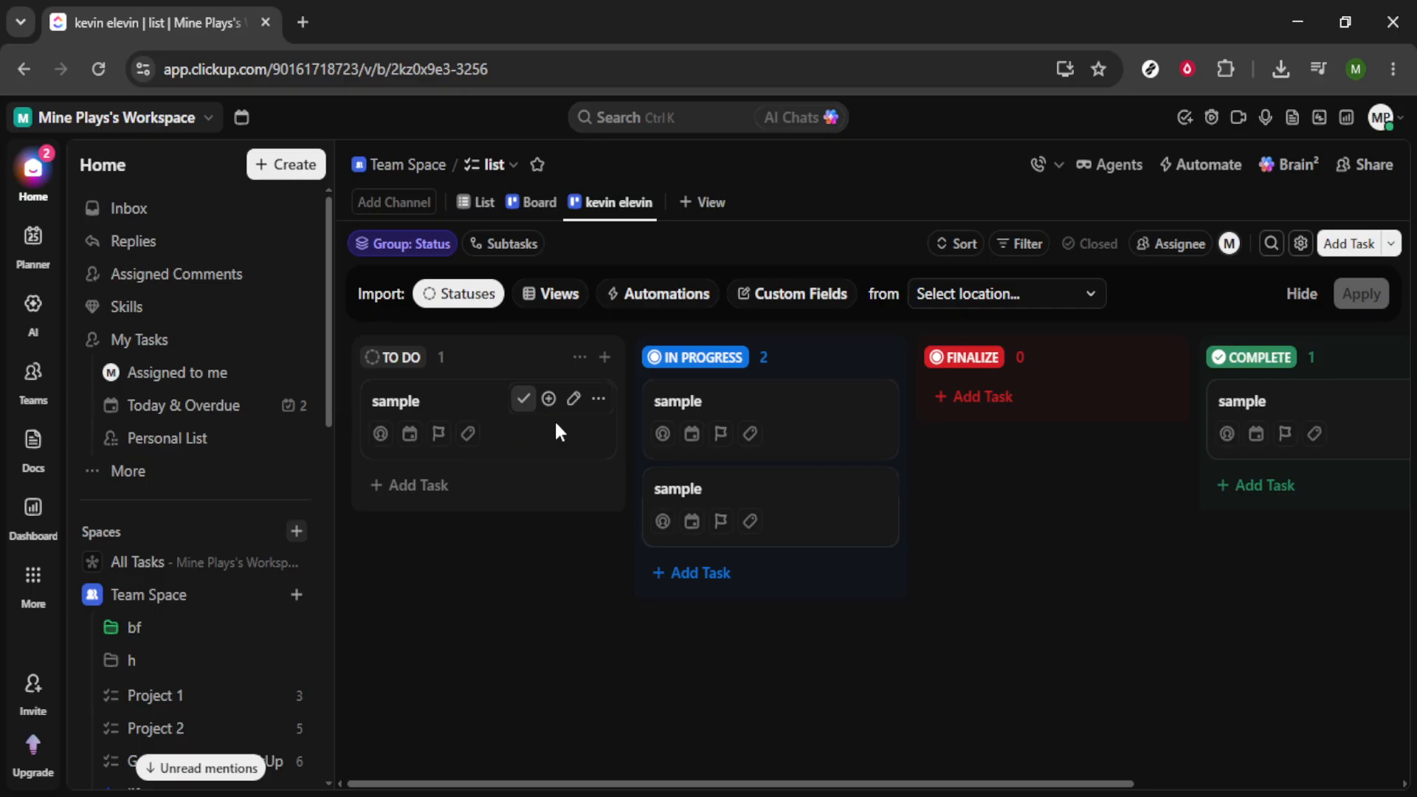
{"action": "left_click_drag", "start_coordinate": [556, 426], "coordinate": [1033, 405]}
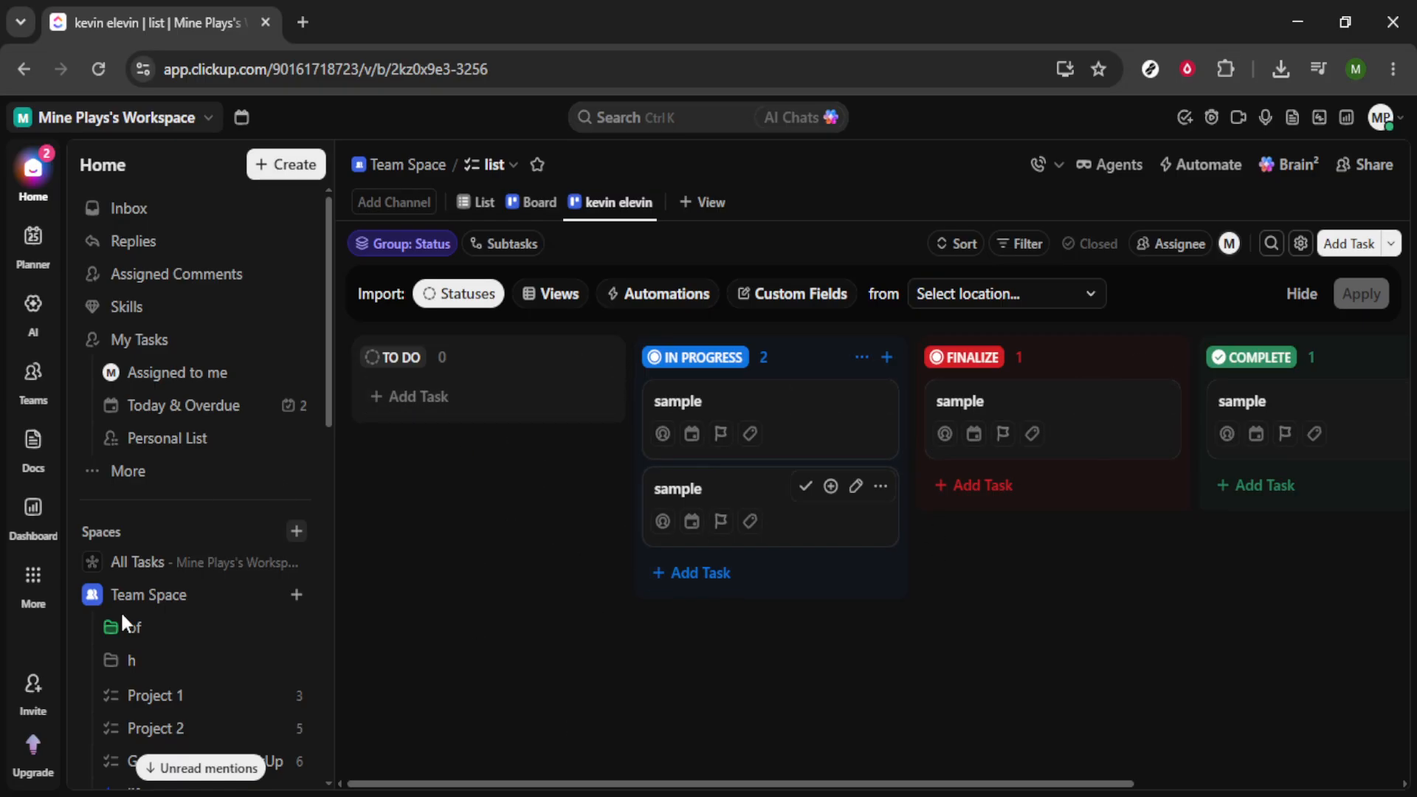
Move the second In Progress sample task into the Complete column.
{"action": "scroll", "coordinate": [1054, 590], "scroll_direction": "right", "scroll_amount": 5}
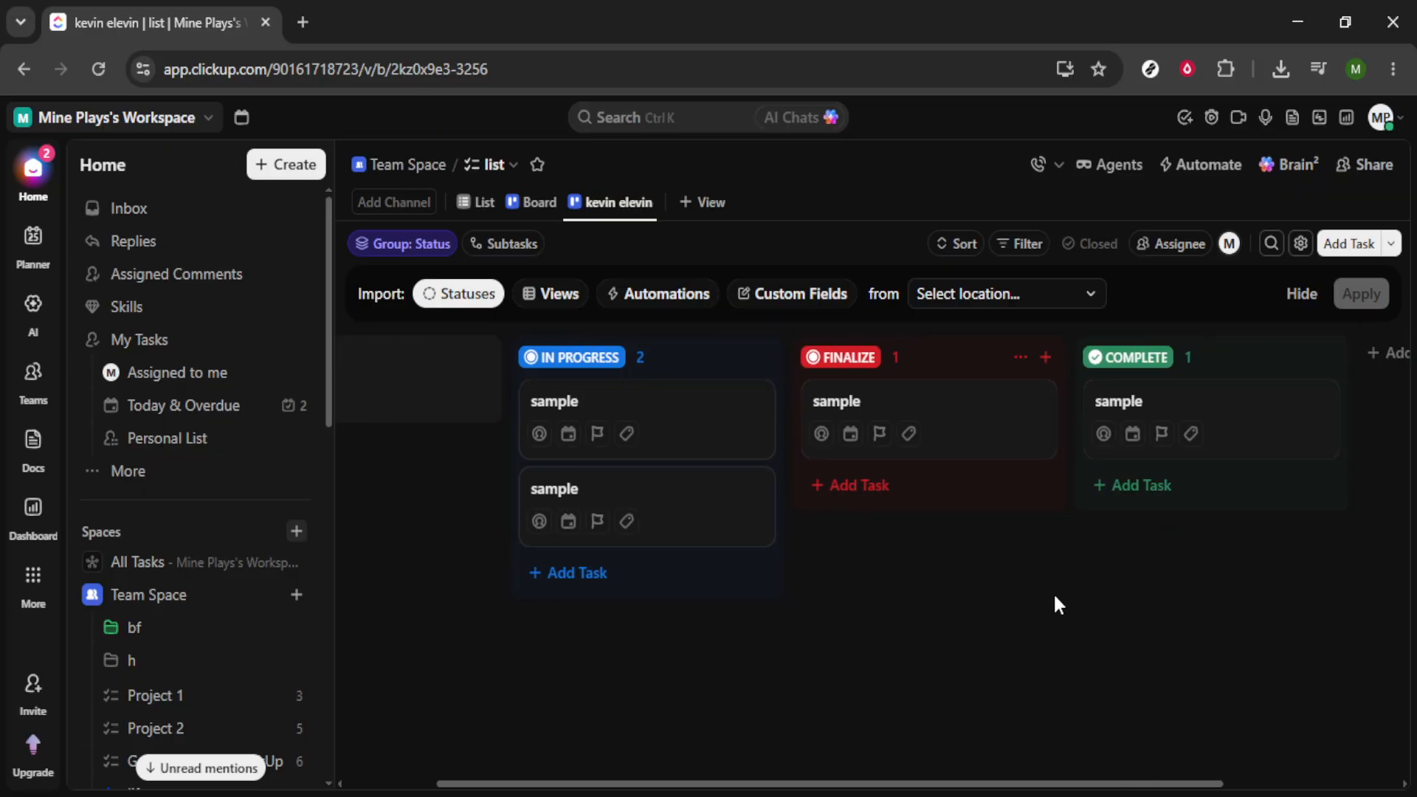
{"action": "scroll", "coordinate": [915, 561], "scroll_direction": "left", "scroll_amount": 3}
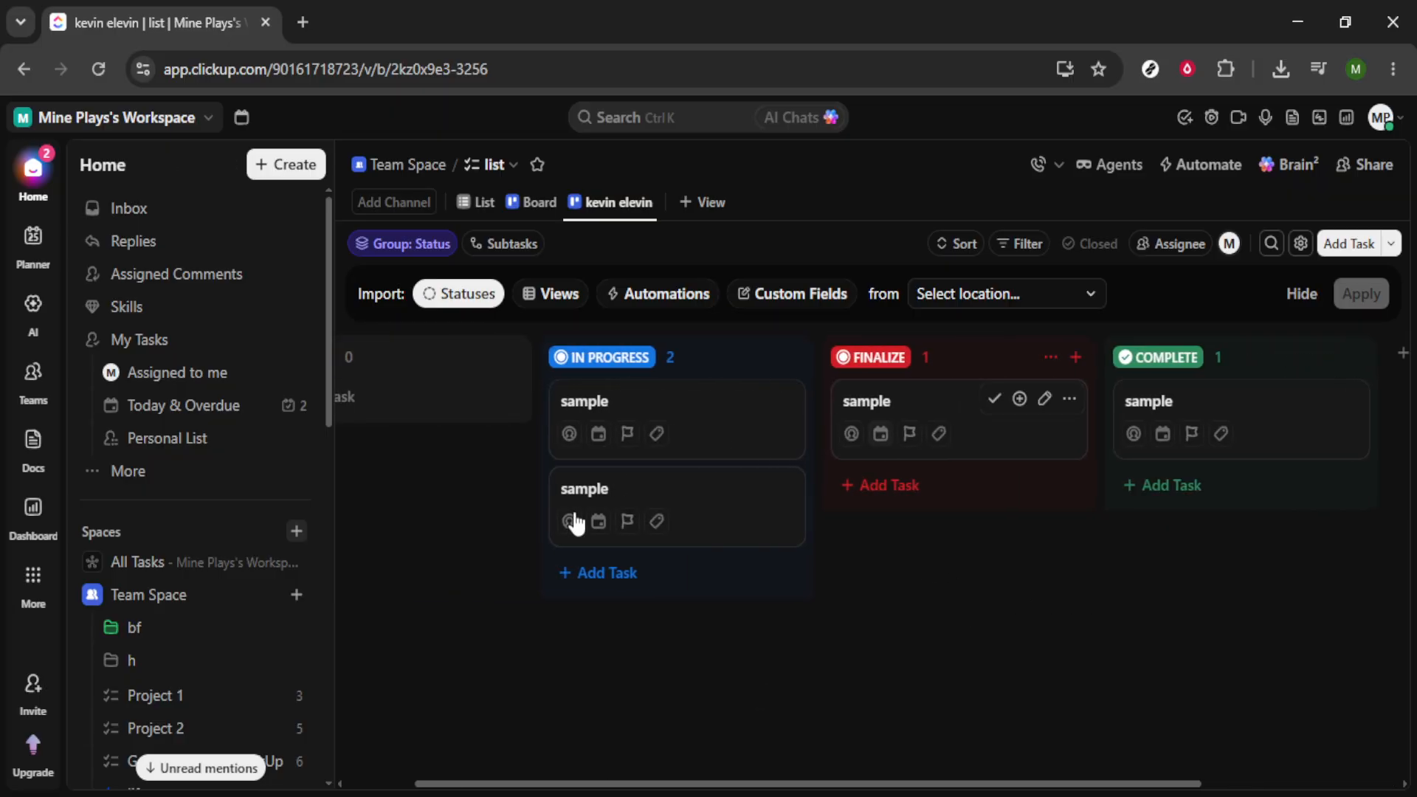
{"action": "scroll", "coordinate": [664, 576], "scroll_direction": "left", "scroll_amount": 2}
{"action": "scroll", "coordinate": [664, 577], "scroll_direction": "right", "scroll_amount": 1}
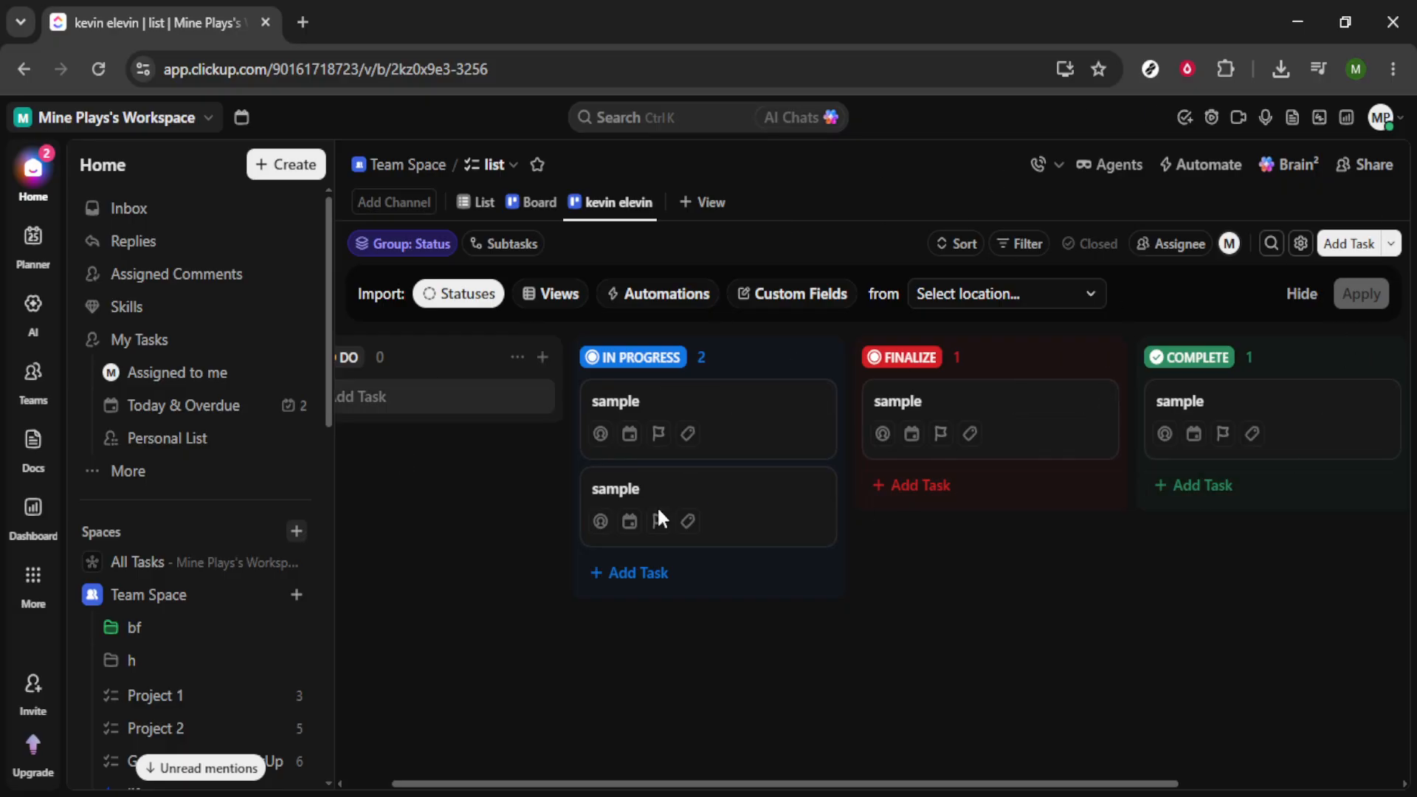
{"action": "scroll", "coordinate": [546, 441], "scroll_direction": "left", "scroll_amount": 1}
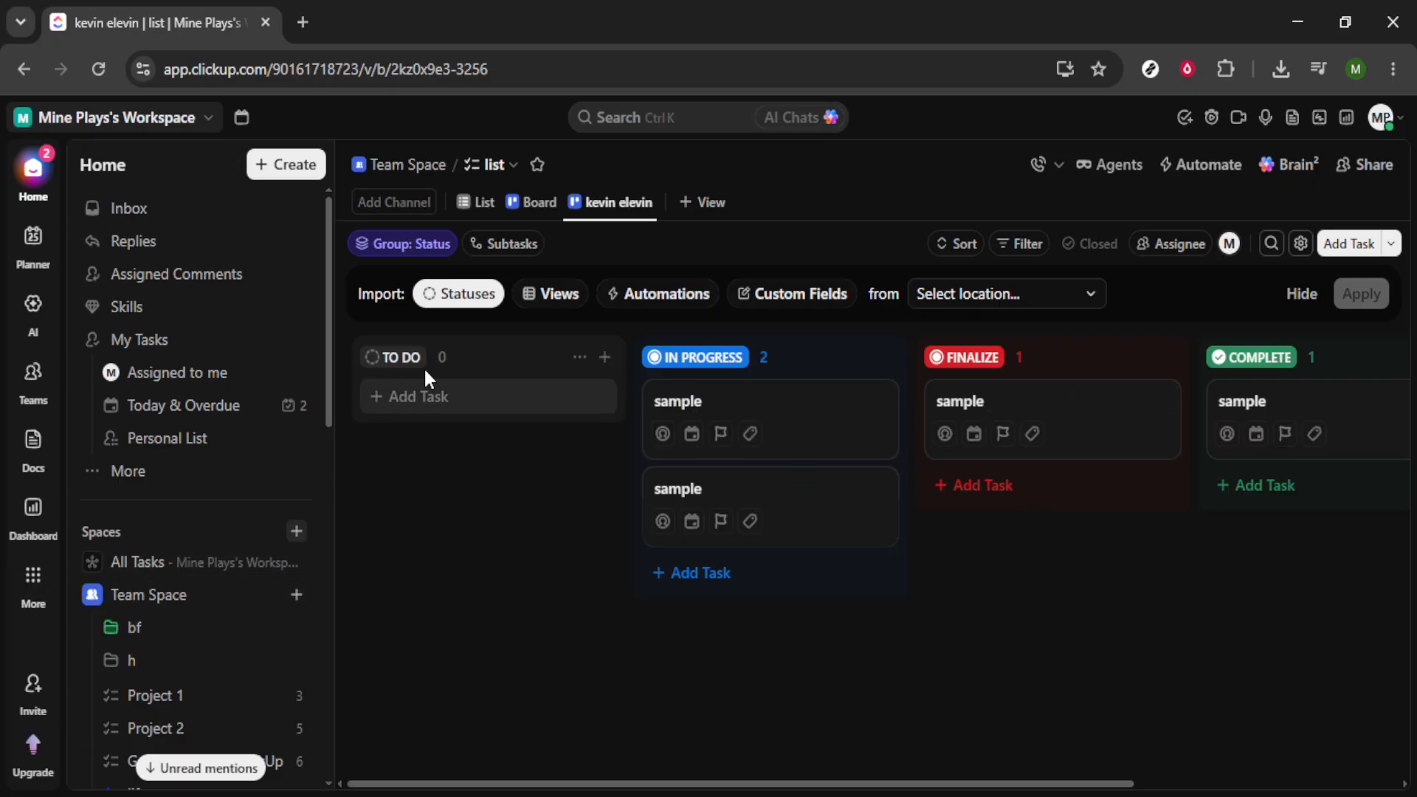
{"action": "scroll", "coordinate": [519, 349], "scroll_direction": "right", "scroll_amount": 5}
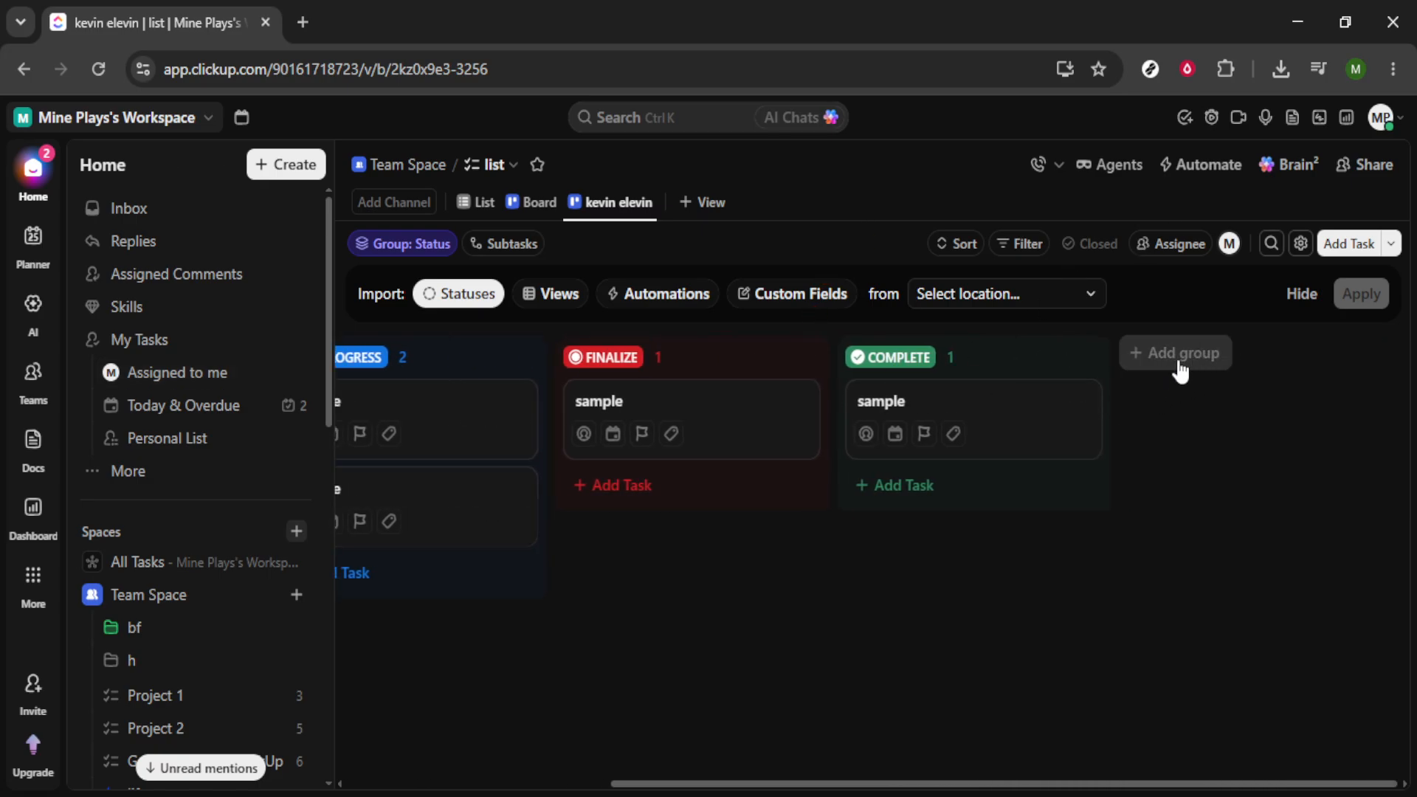
{"action": "scroll", "coordinate": [896, 457], "scroll_direction": "left", "scroll_amount": 3}
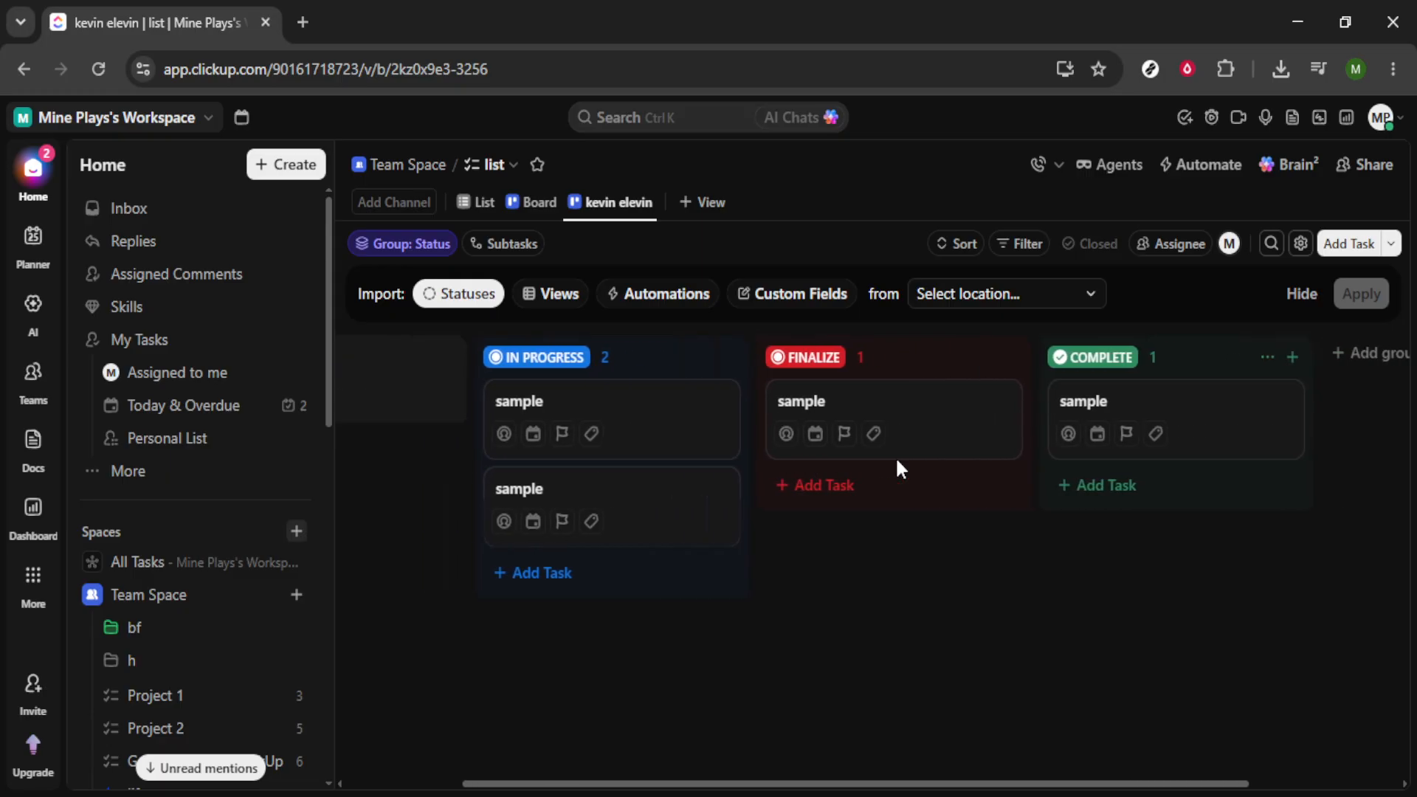
{"action": "scroll", "coordinate": [897, 461], "scroll_direction": "left", "scroll_amount": 2}
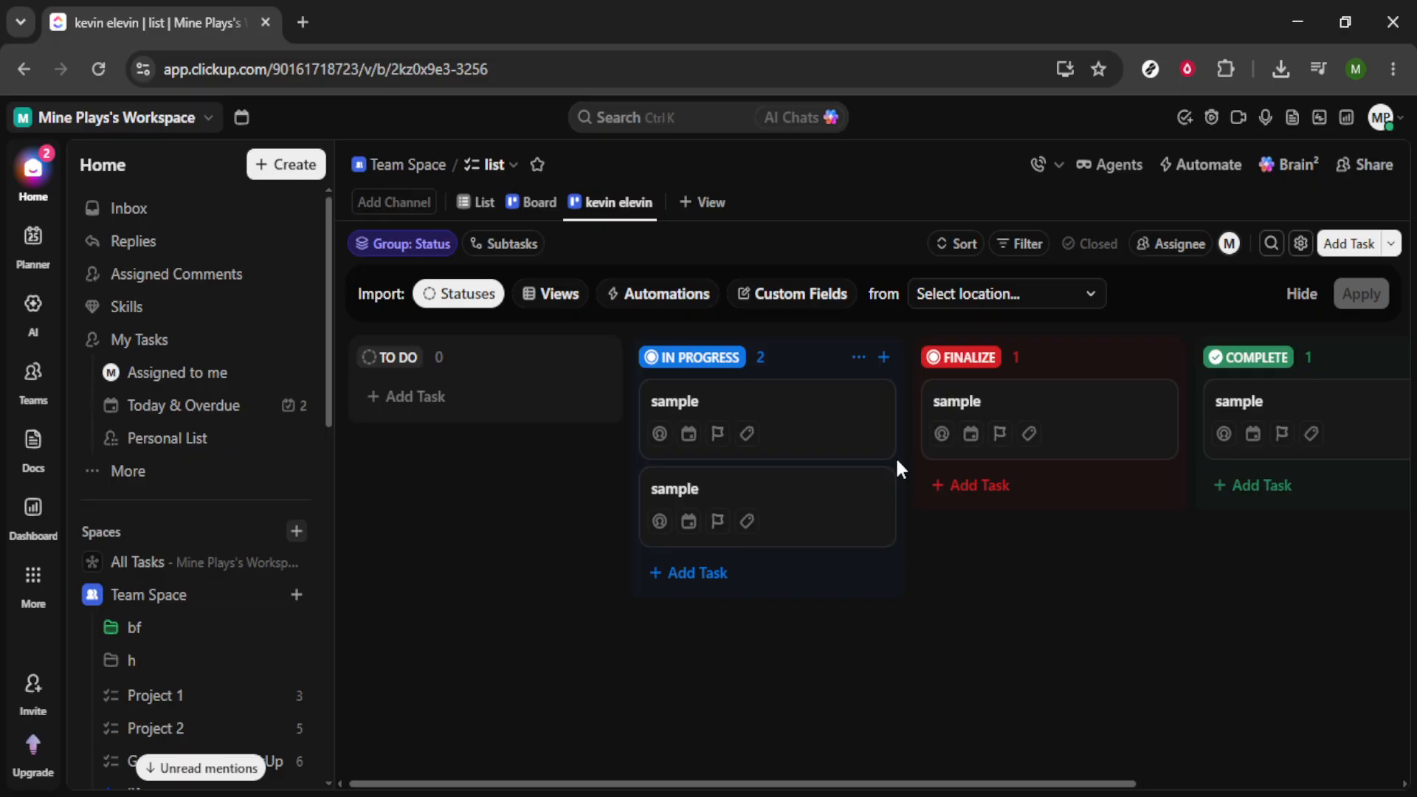
{"action": "scroll", "coordinate": [896, 456], "scroll_direction": "right", "scroll_amount": 5}
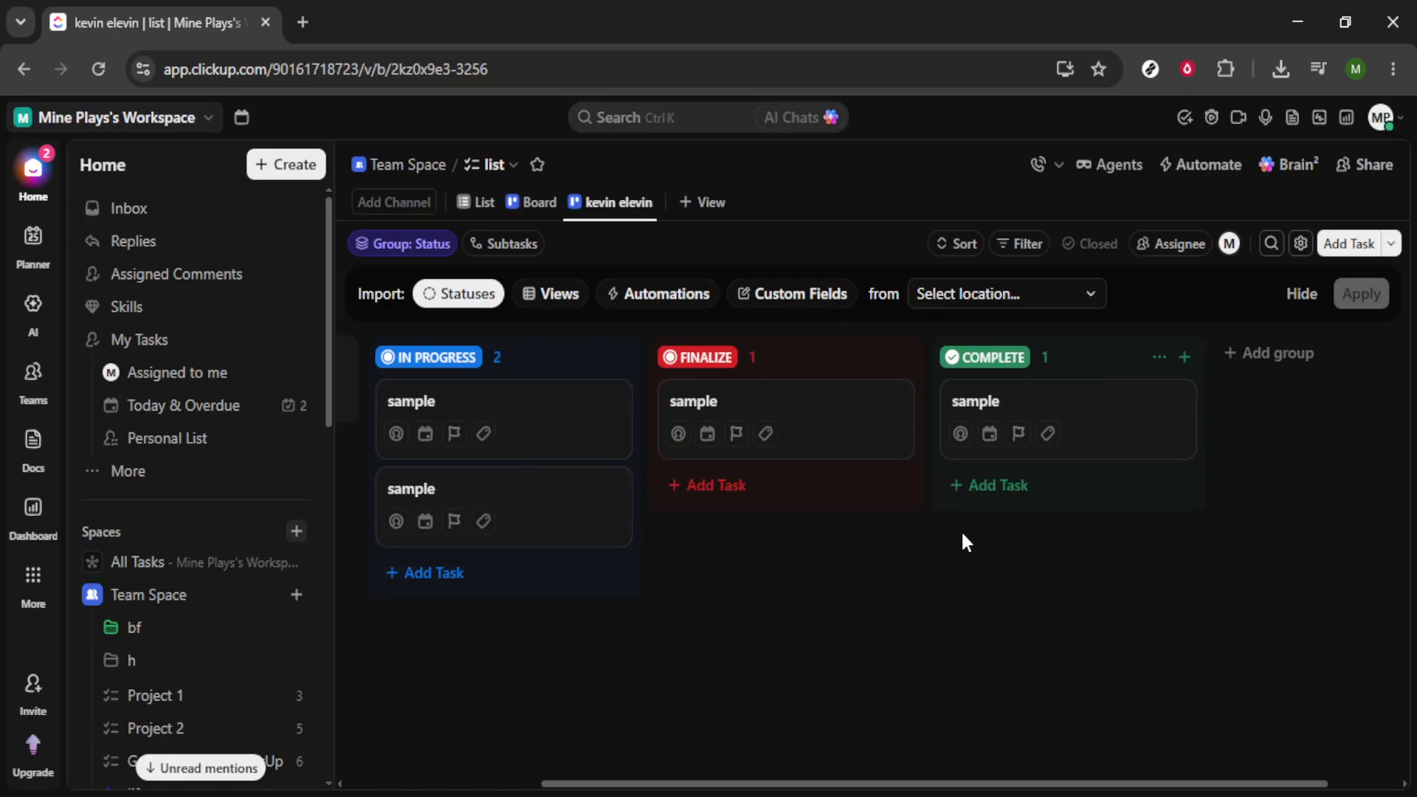
{"action": "left_click_drag", "start_coordinate": [522, 529], "coordinate": [1005, 425]}
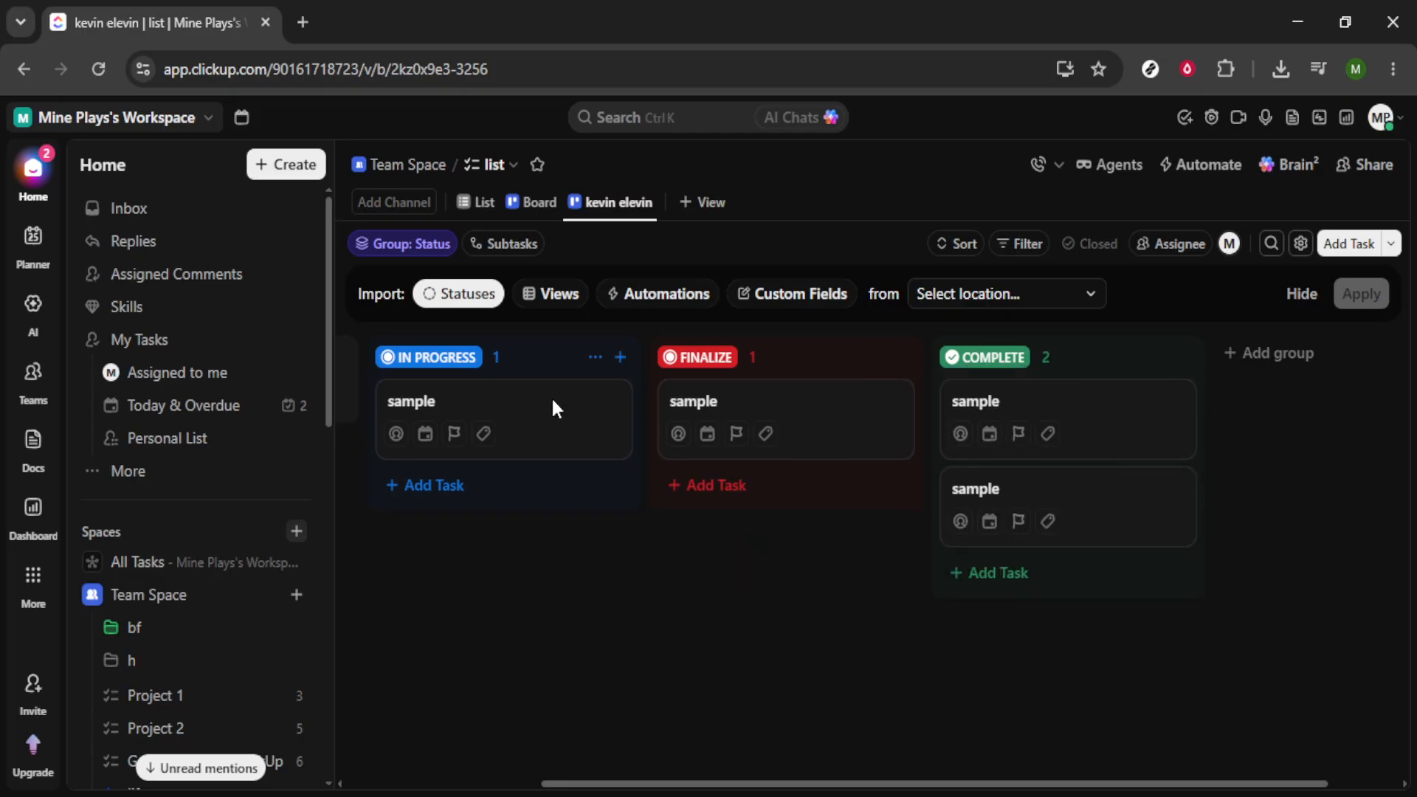